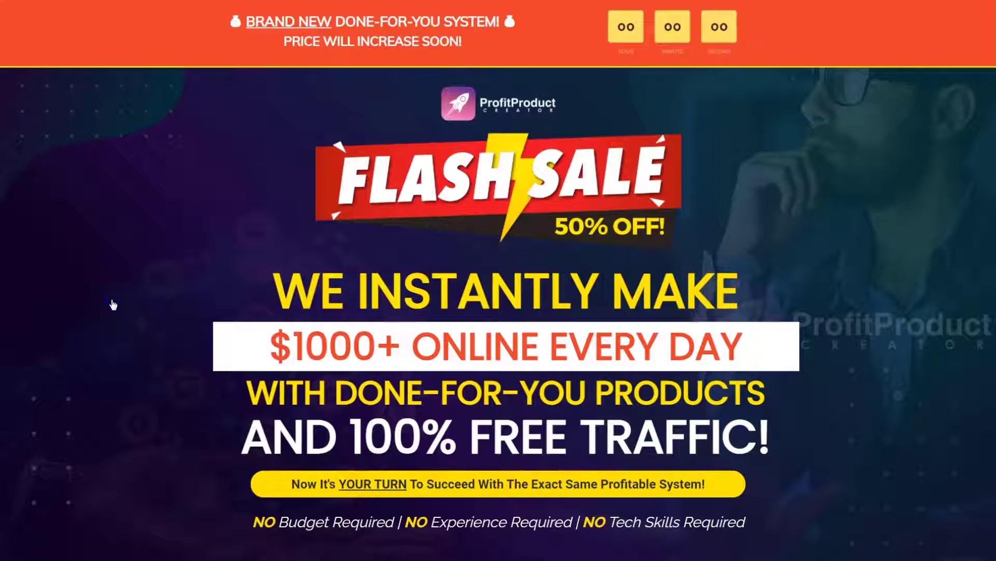
# Step: Scroll the sales page past the video and feature list to the Sales Dashboard figures
pyautogui.scroll(-4, 115, 301)
pyautogui.scroll(-2, 111, 299)
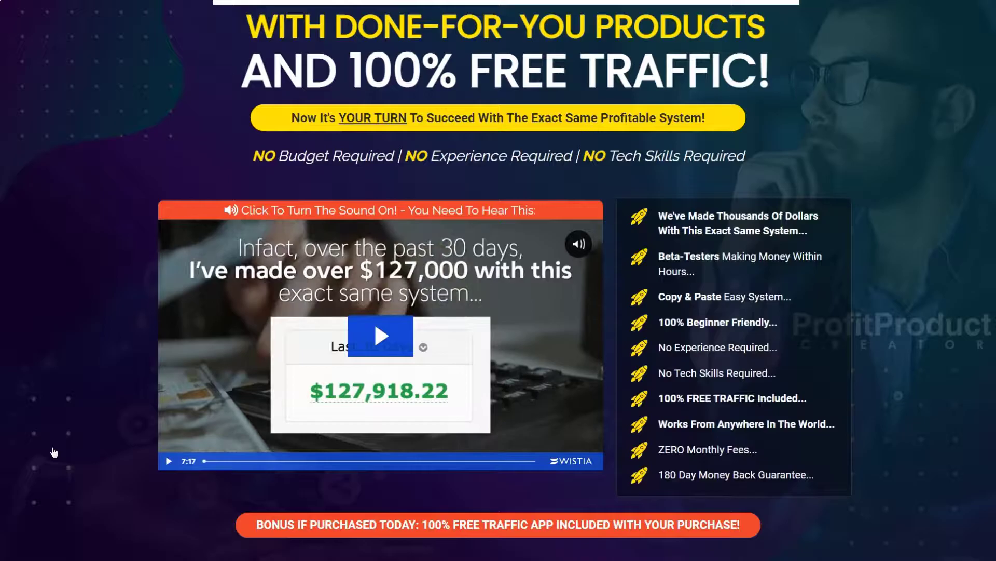
pyautogui.scroll(-10, 74, 490)
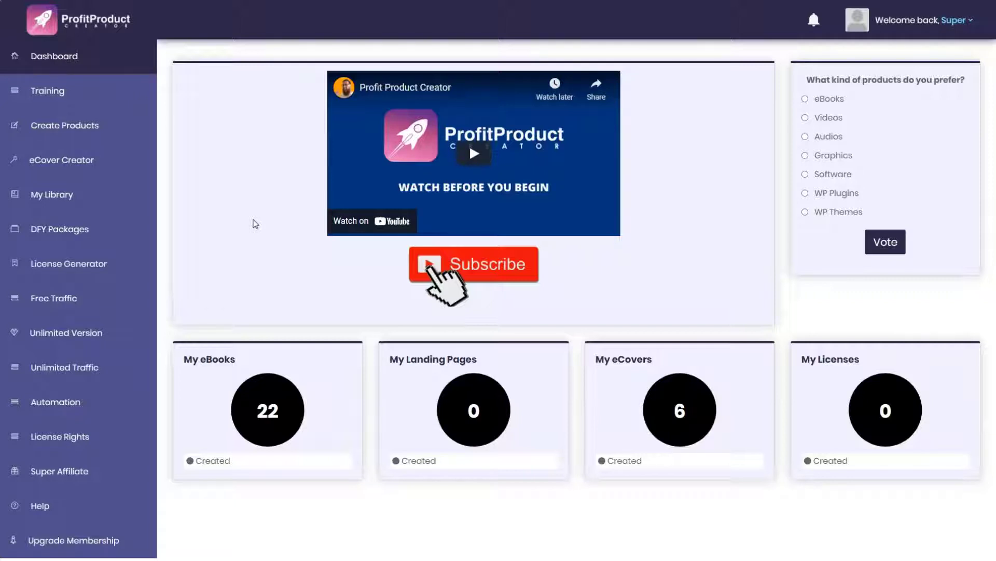
# Step: Open the Training page and scroll through its tutorial videos
pyautogui.click(358, 441)
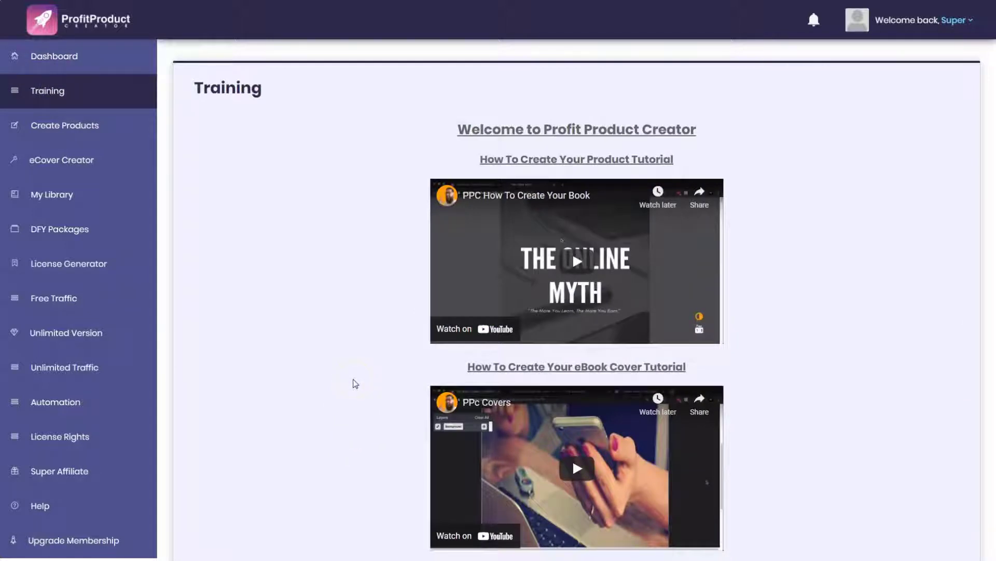
pyautogui.click(350, 324)
pyautogui.scroll(-2, 350, 348)
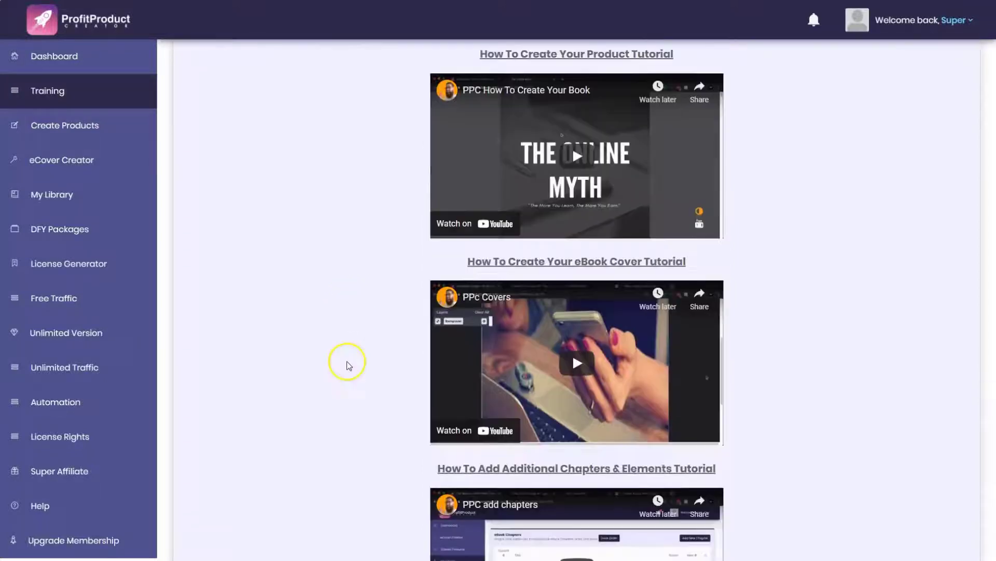
pyautogui.scroll(-5, 345, 364)
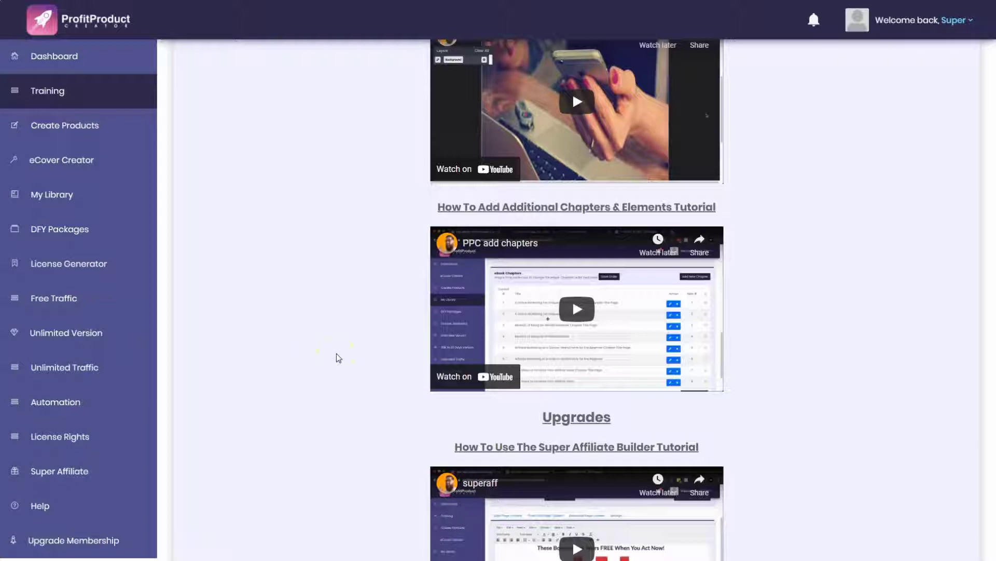
pyautogui.scroll(-1, 336, 363)
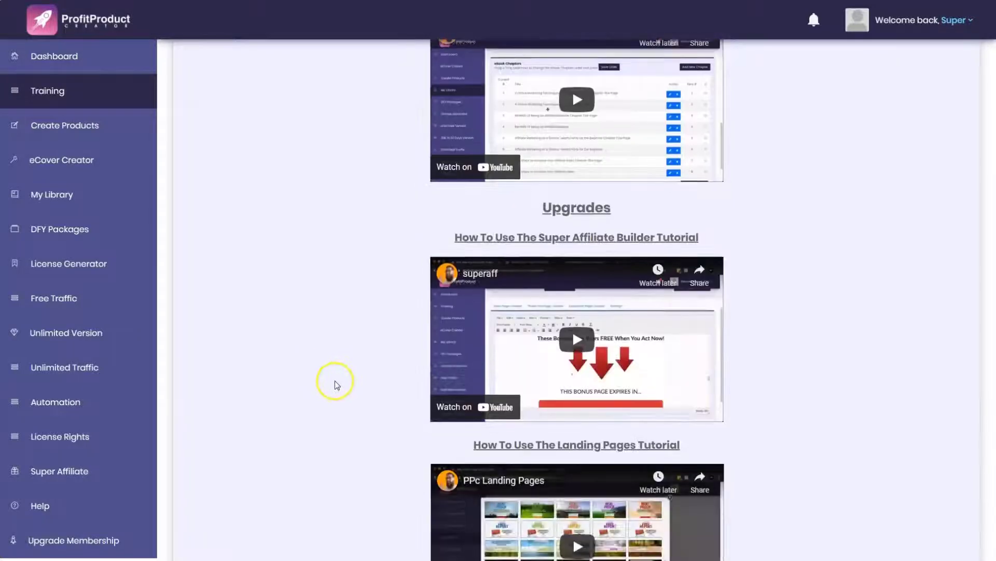
pyautogui.scroll(-8, 329, 394)
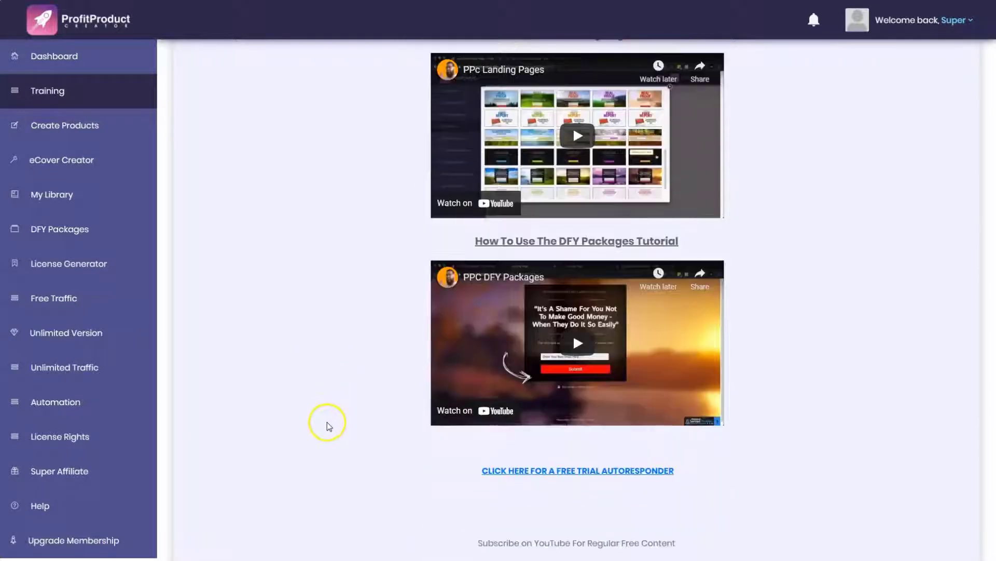
pyautogui.scroll(-8, 329, 426)
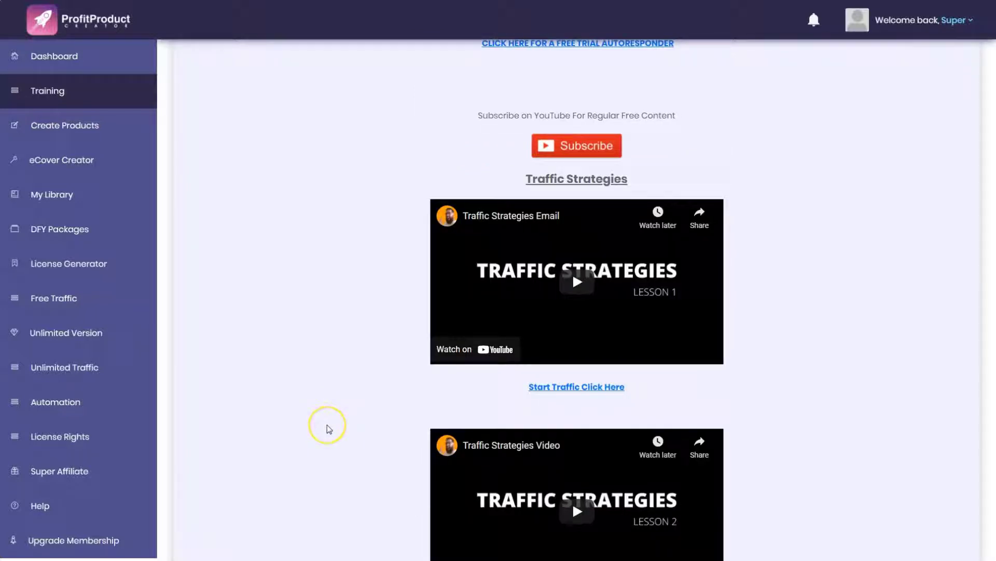
pyautogui.scroll(-9, 328, 430)
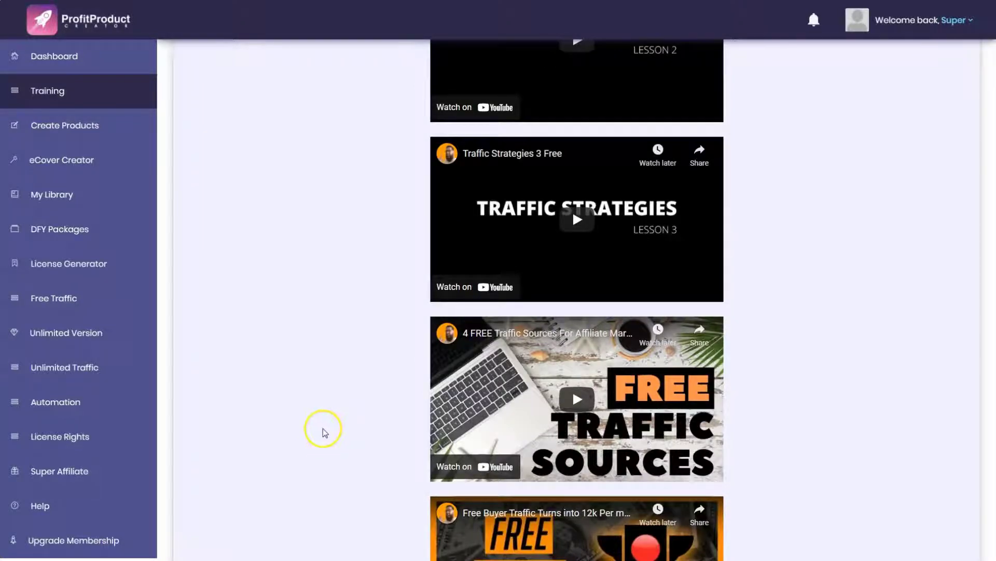
pyautogui.scroll(-4, 324, 436)
pyautogui.scroll(-4, 324, 440)
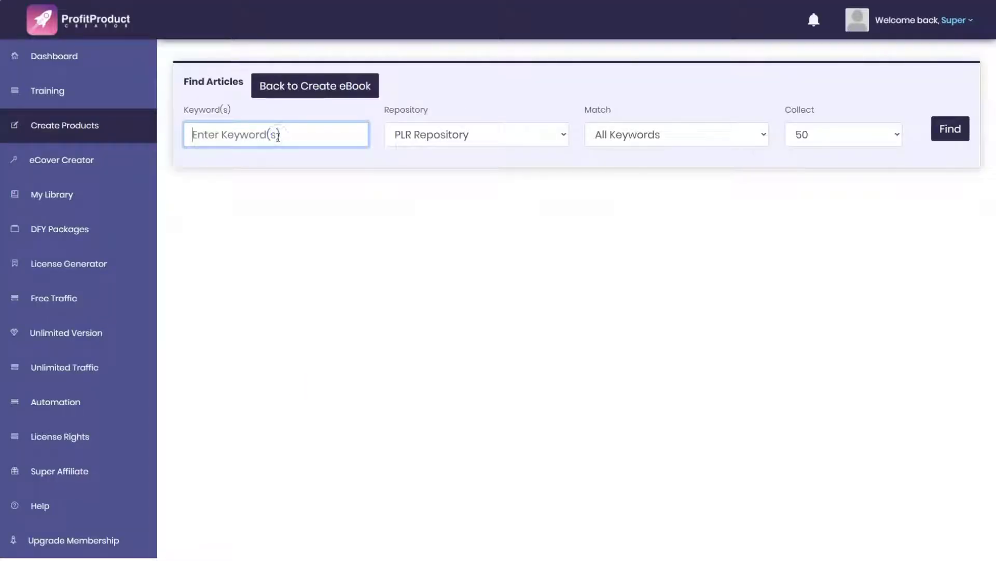
# Step: Search the PLR repository database for 'ma' keyword articles
pyautogui.write('make money')
pyautogui.click(960, 130)
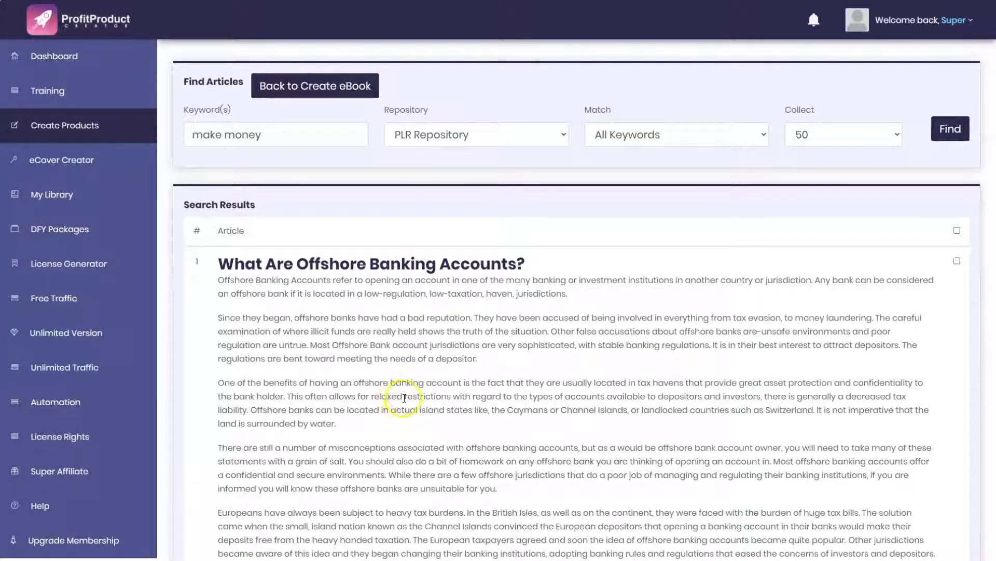
pyautogui.moveTo(406, 366); pyautogui.dragTo(407, 372)
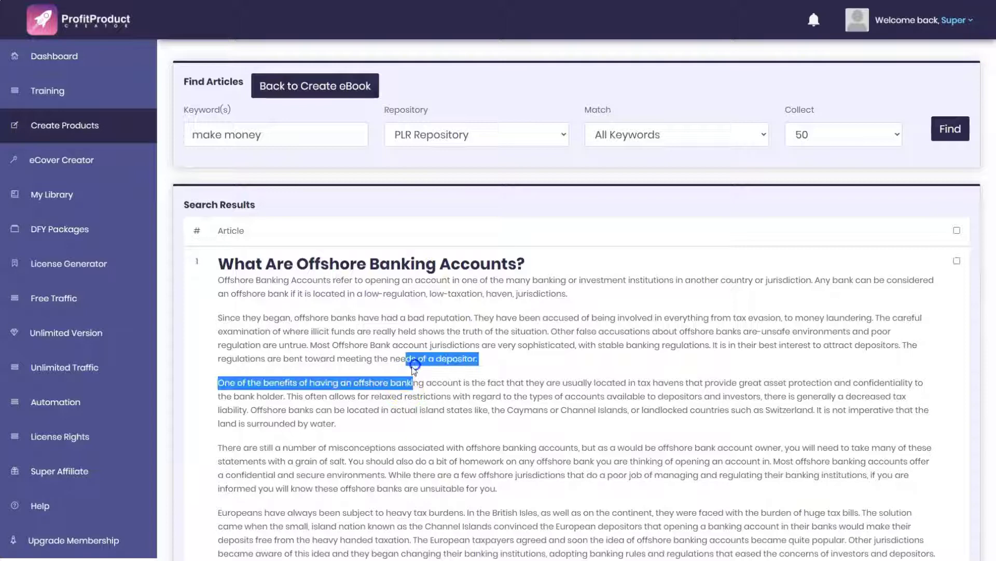
# Step: Scroll the results and select article 7 about getting extra cash before payday
pyautogui.scroll(-8, 407, 383)
pyautogui.scroll(-5, 406, 393)
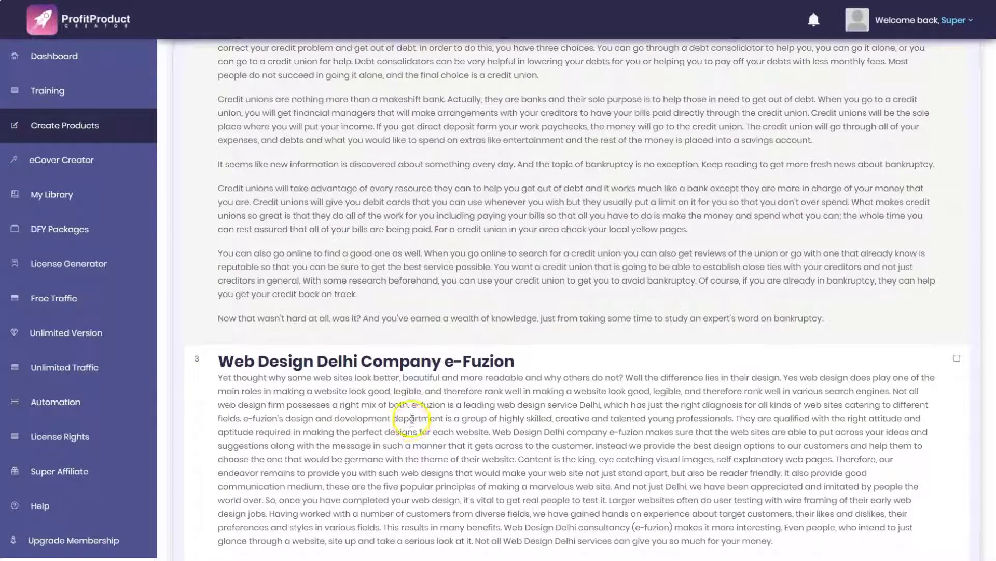
pyautogui.scroll(-6, 411, 419)
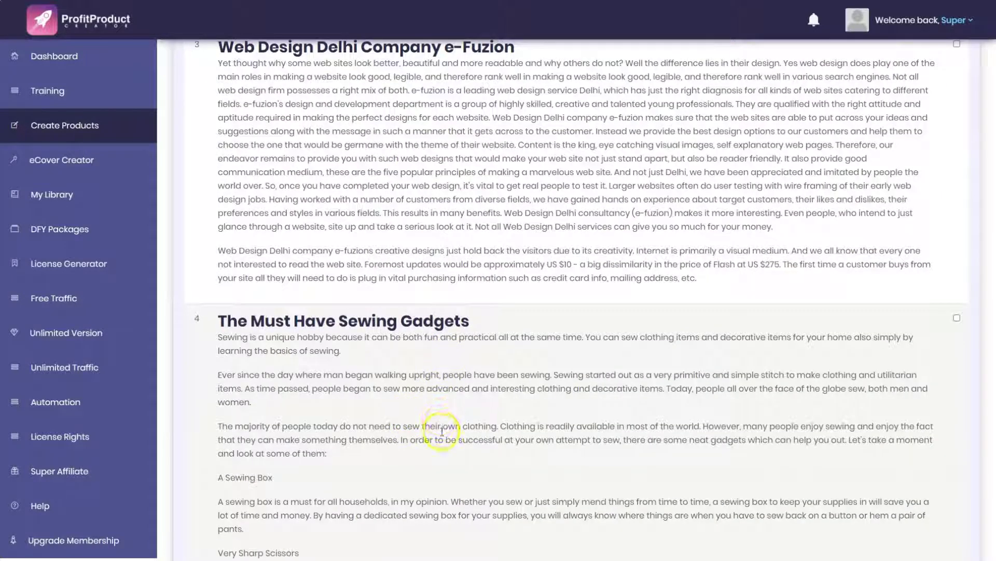
pyautogui.scroll(-14, 442, 436)
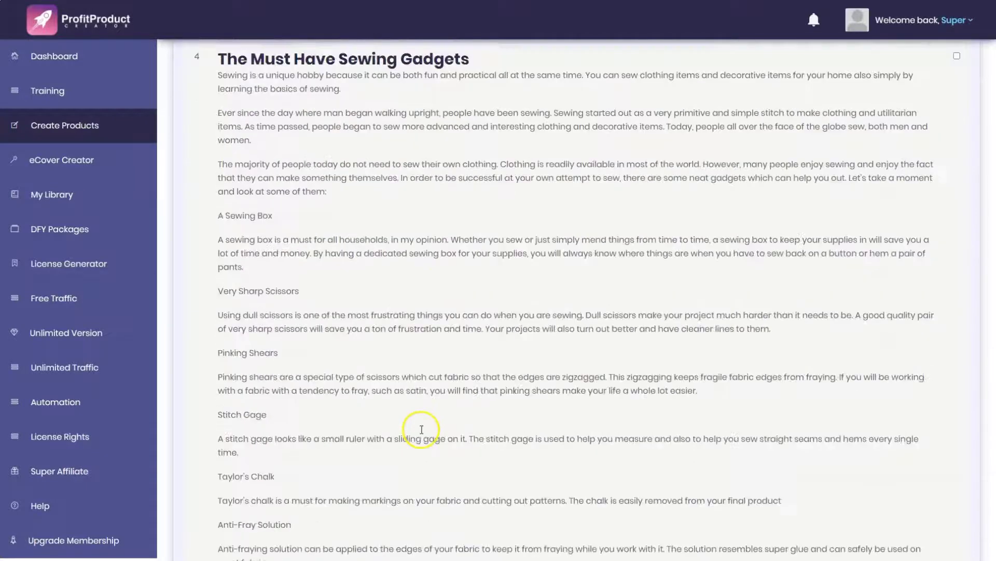
pyautogui.scroll(-5, 416, 443)
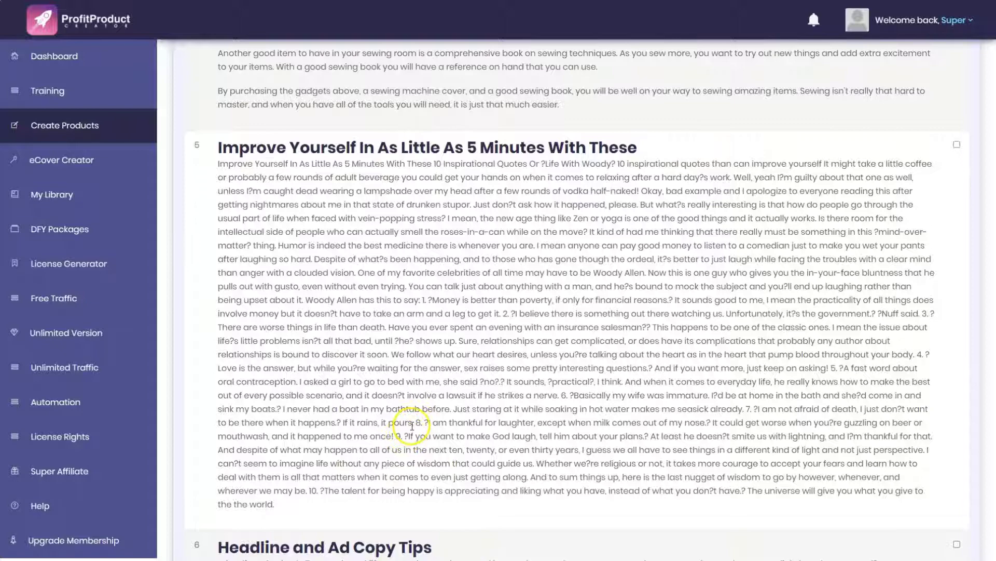
pyautogui.scroll(-6, 412, 426)
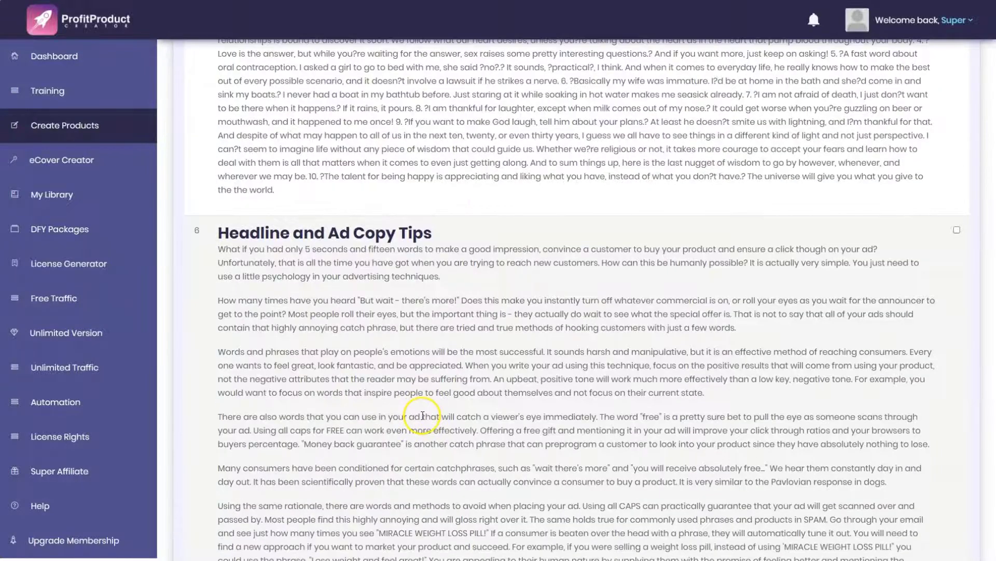
pyautogui.scroll(-6, 420, 418)
pyautogui.scroll(-4, 417, 421)
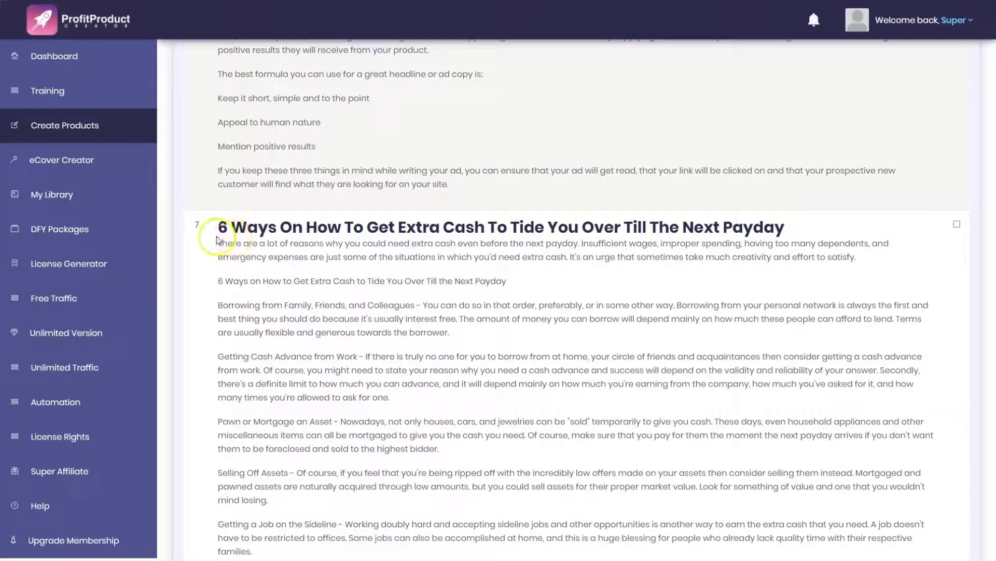
pyautogui.moveTo(219, 229); pyautogui.dragTo(629, 522)
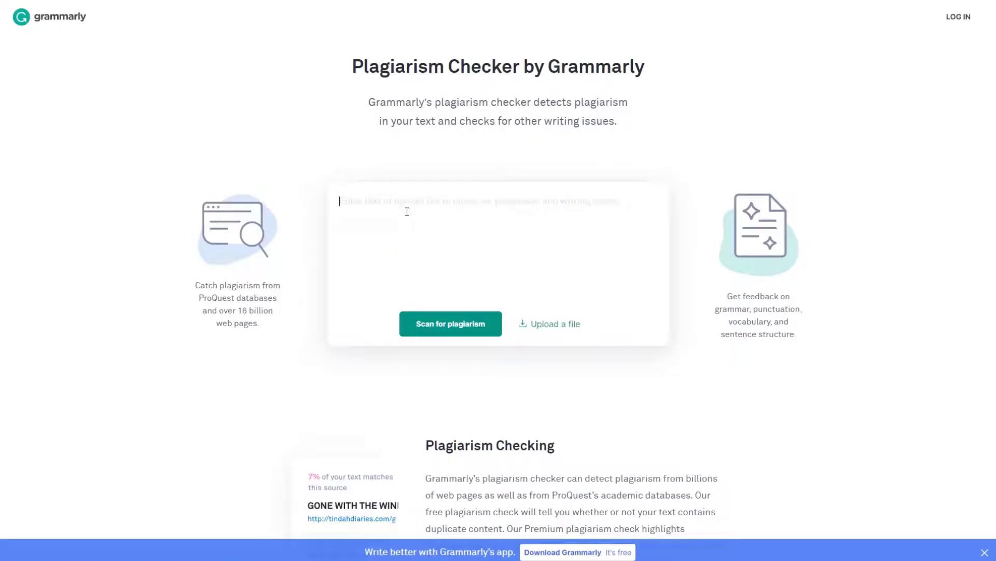
# Step: Paste the copied article into Grammarly's checker and scan it for plagiarism
pyautogui.hotkey('ctrl', 'v')
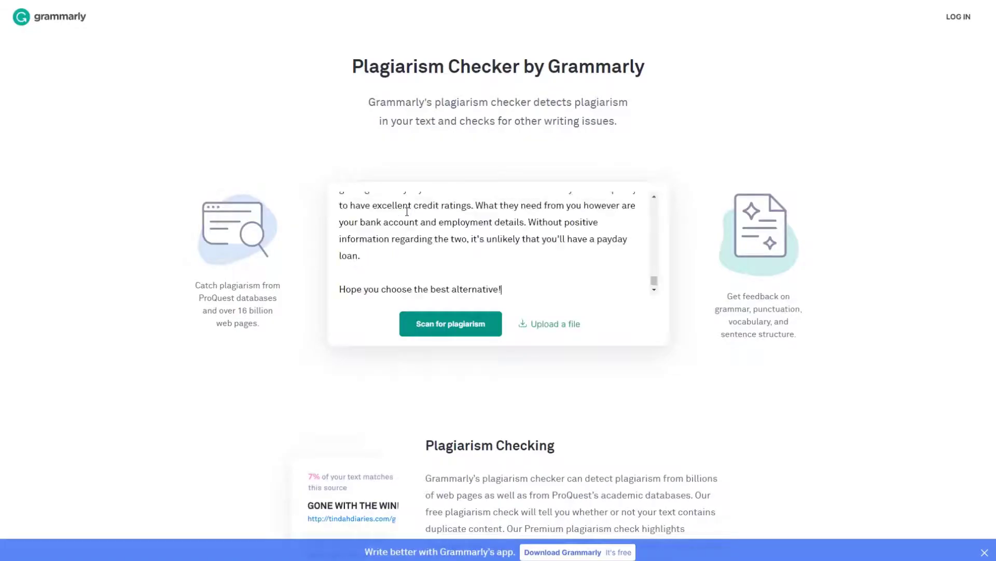
pyautogui.click(474, 324)
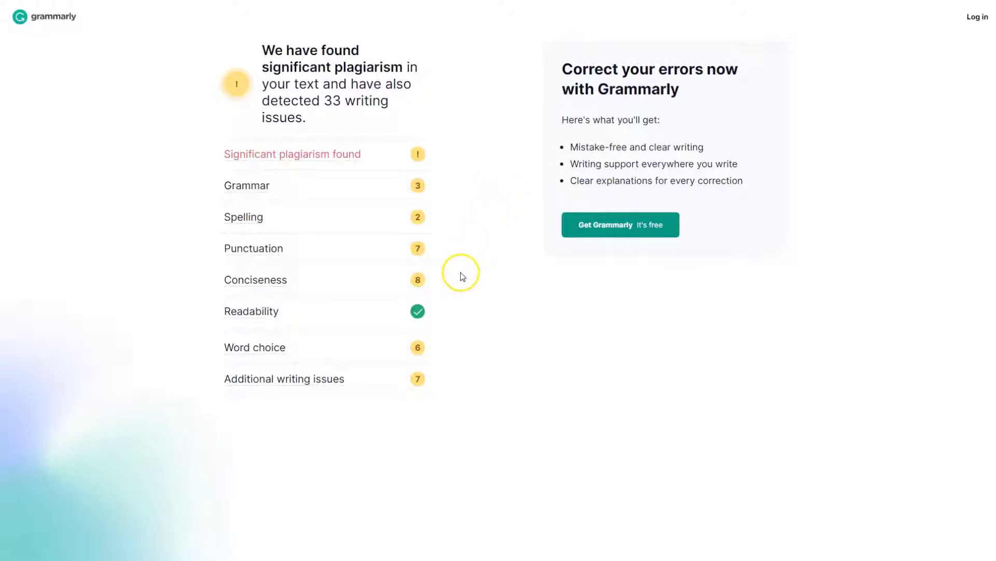
pyautogui.moveTo(329, 165)
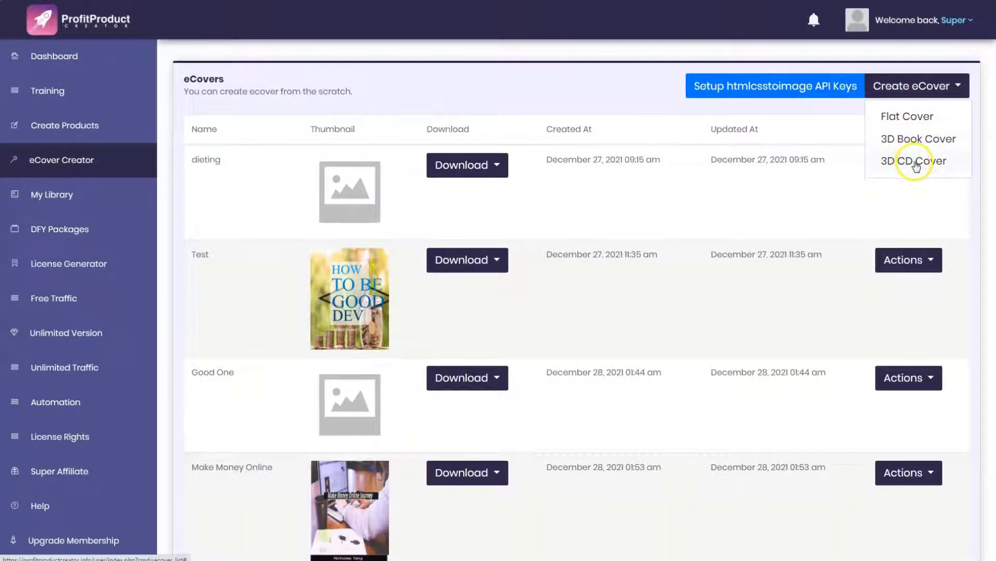
# Step: Start a new 3D Book Cover and scroll the 1620 × 970 px template grid
pyautogui.click(920, 139)
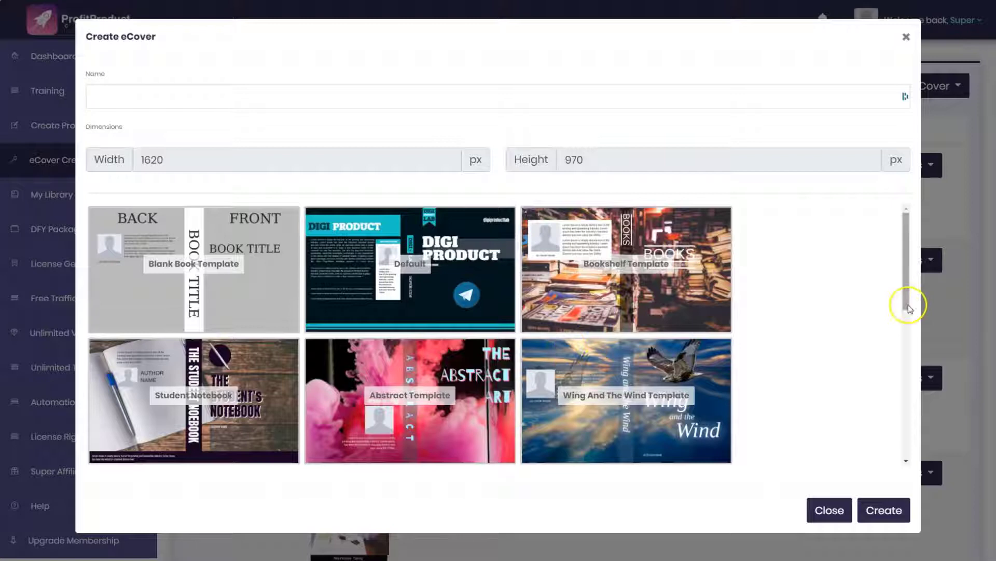
pyautogui.moveTo(905, 302); pyautogui.dragTo(905, 270)
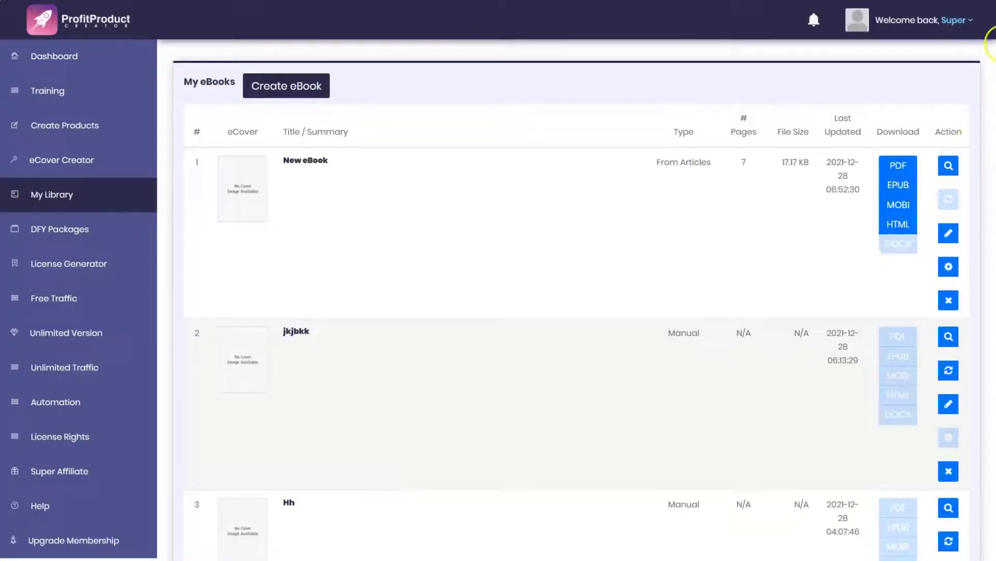
# Step: Scroll through the eBook list in My Library
pyautogui.scroll(-20, 576, 300)
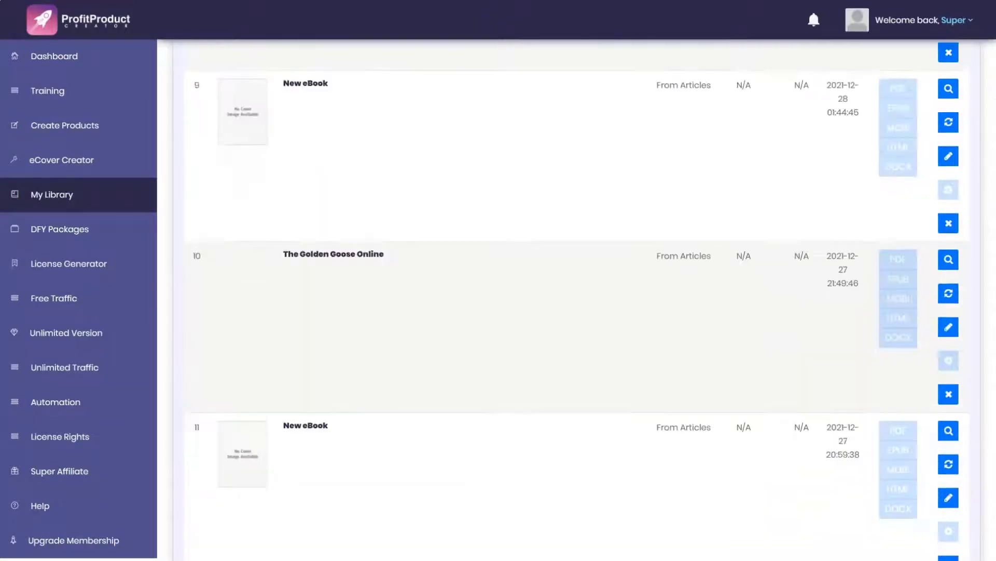
pyautogui.scroll(10, 576, 300)
pyautogui.scroll(-1, 576, 300)
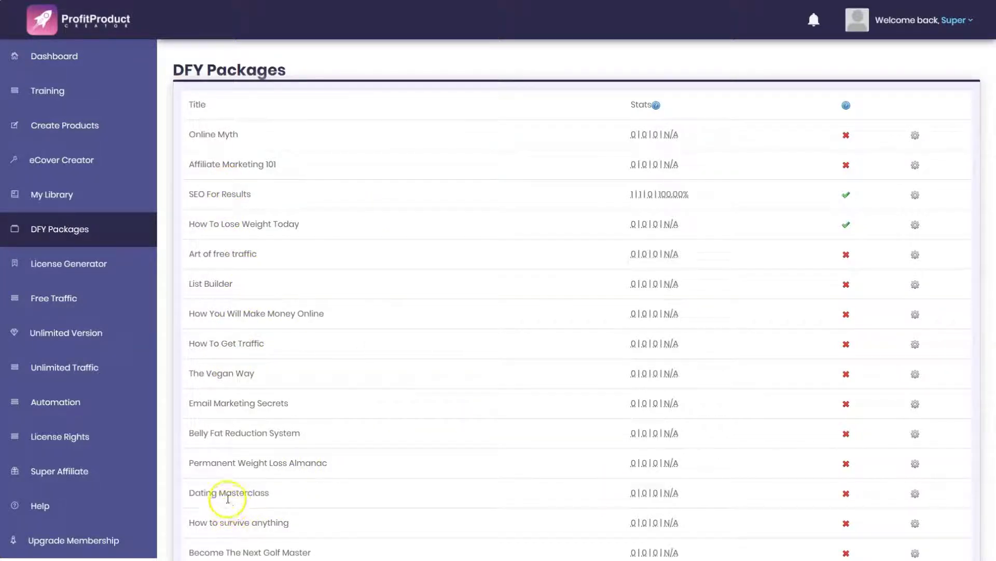
# Step: Scroll through the DFY Packages list of titles
pyautogui.scroll(-5, 289, 443)
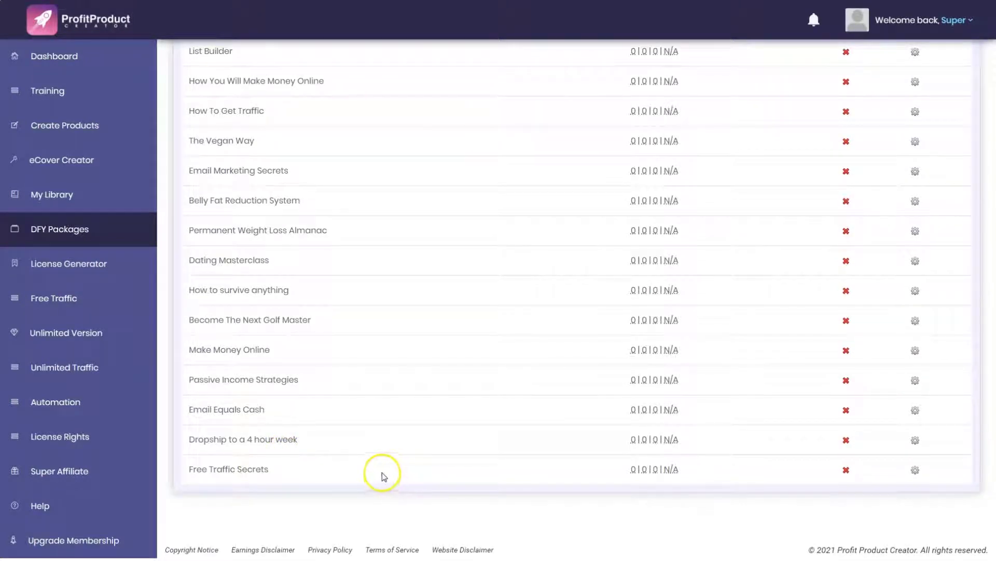
pyautogui.scroll(5, 386, 332)
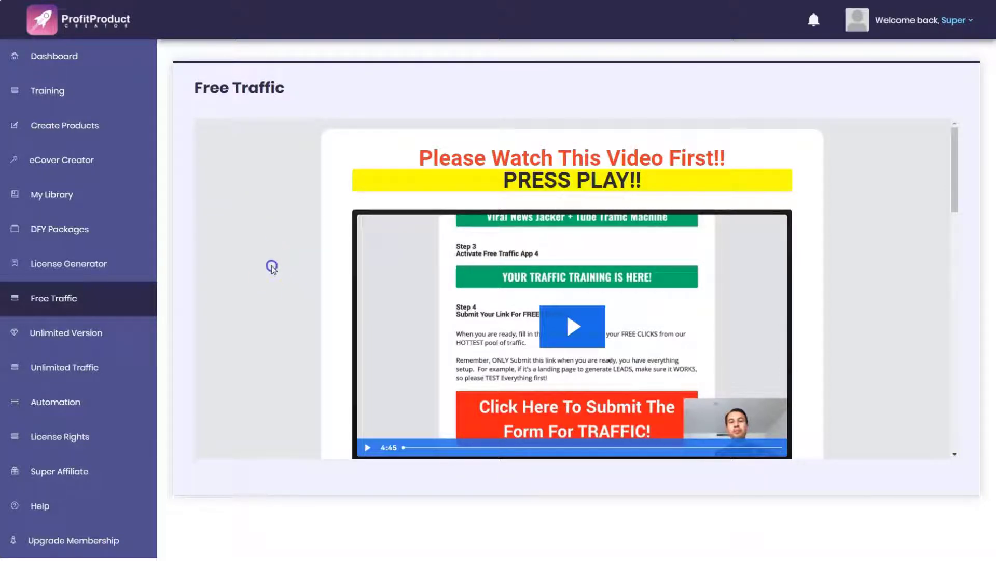
pyautogui.scroll(-2, 270, 276)
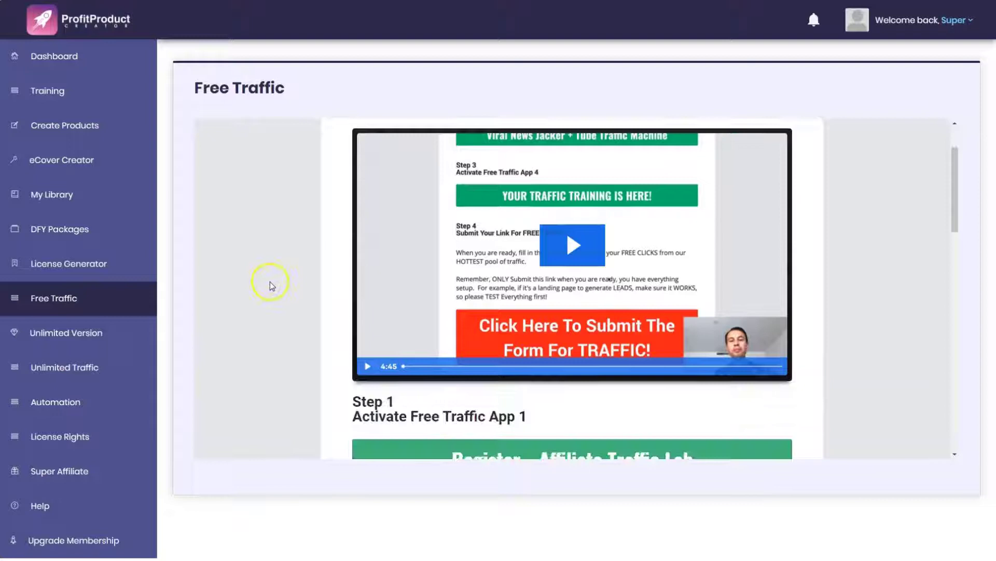
pyautogui.scroll(-3, 266, 306)
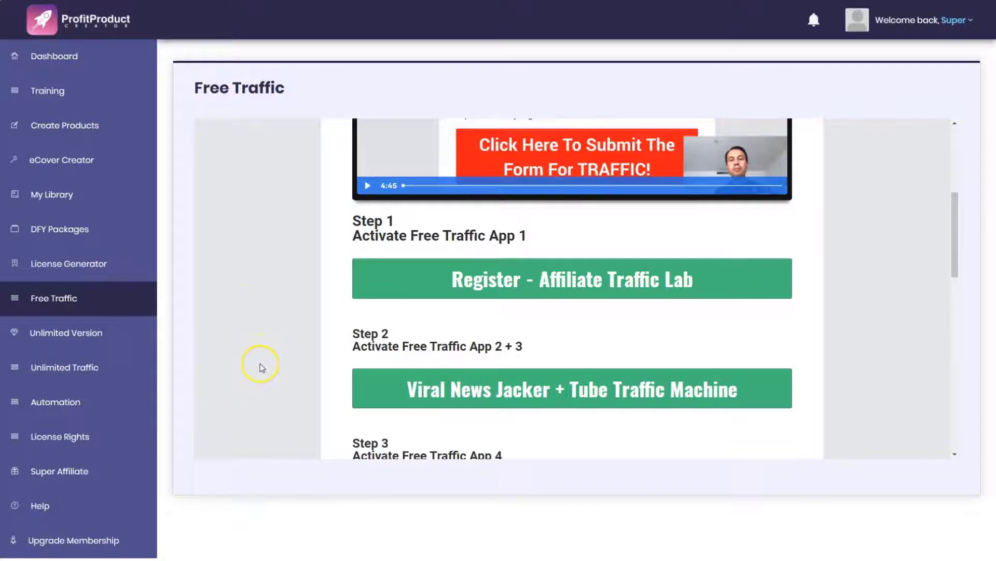
pyautogui.scroll(-3, 262, 375)
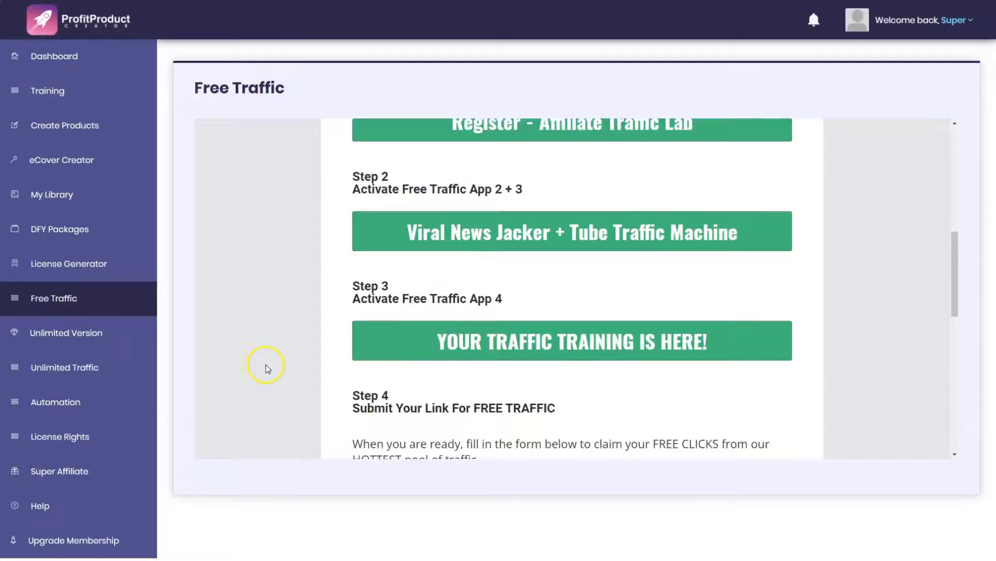
pyautogui.scroll(-10, 271, 371)
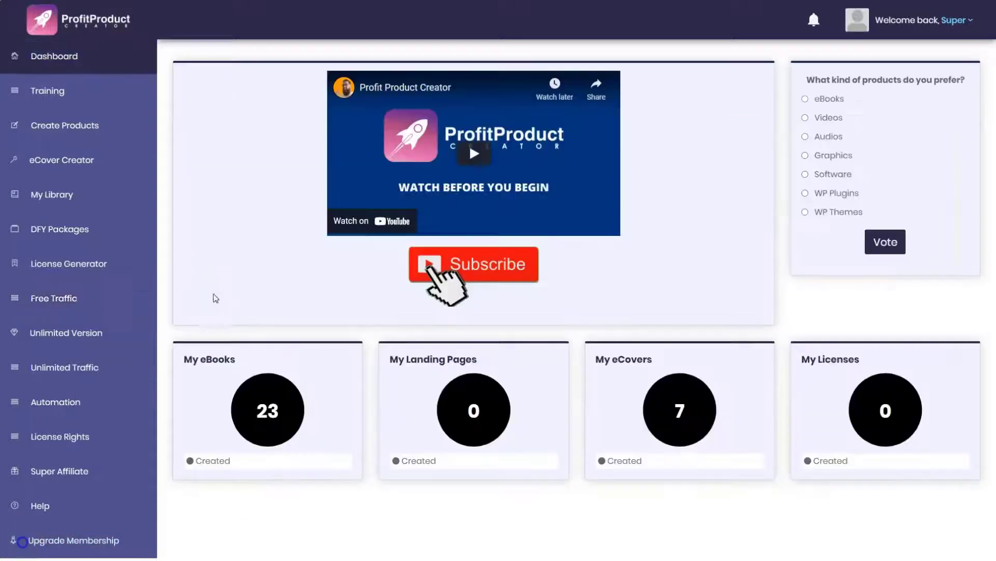
# Step: Return to the members dashboard showing 23 eBooks and 7 eCovers
pyautogui.click(218, 289)
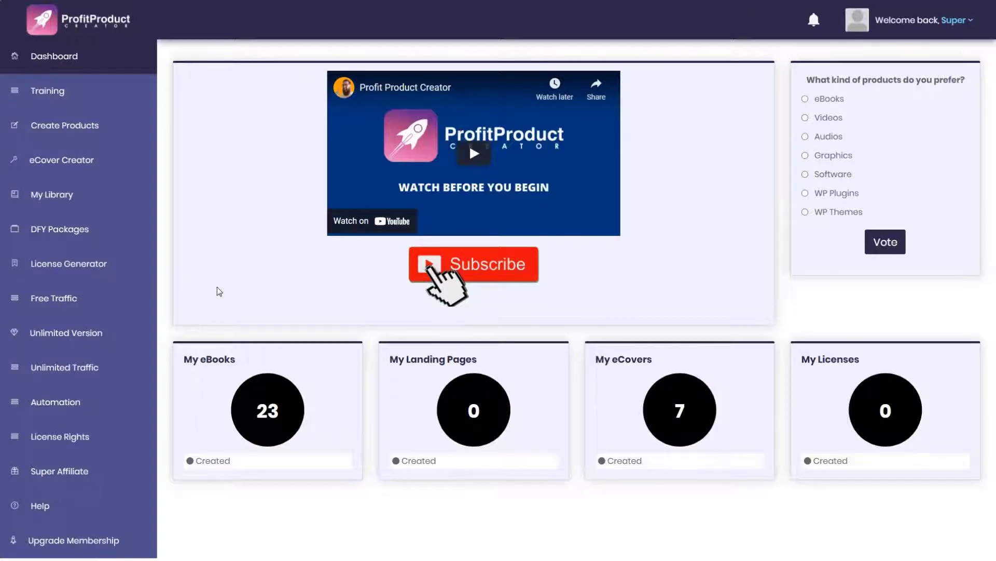
# Step: Go from the dashboard to the Flash Sale upgrade page
pyautogui.click(213, 294)
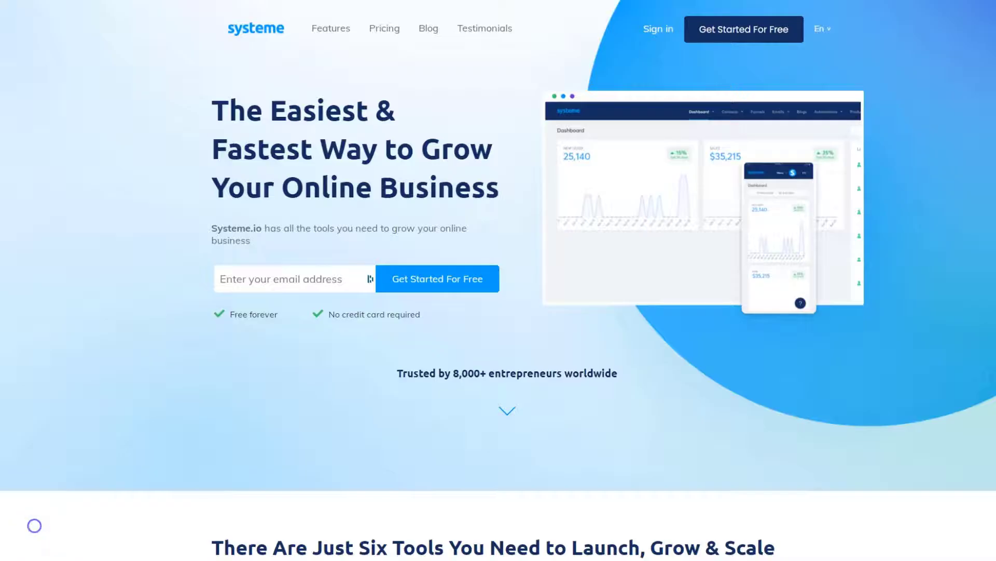
# Step: Scroll down the Systeme.io homepage through its tools, pricing and testimonial sections
pyautogui.scroll(-1, 370, 261)
pyautogui.scroll(-3, 498, 280)
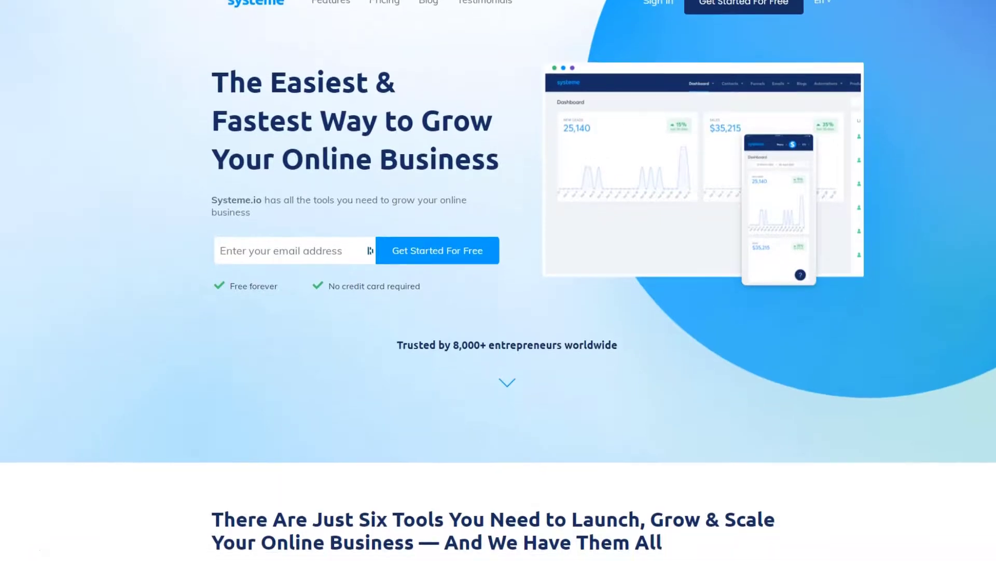
pyautogui.scroll(-3, 498, 280)
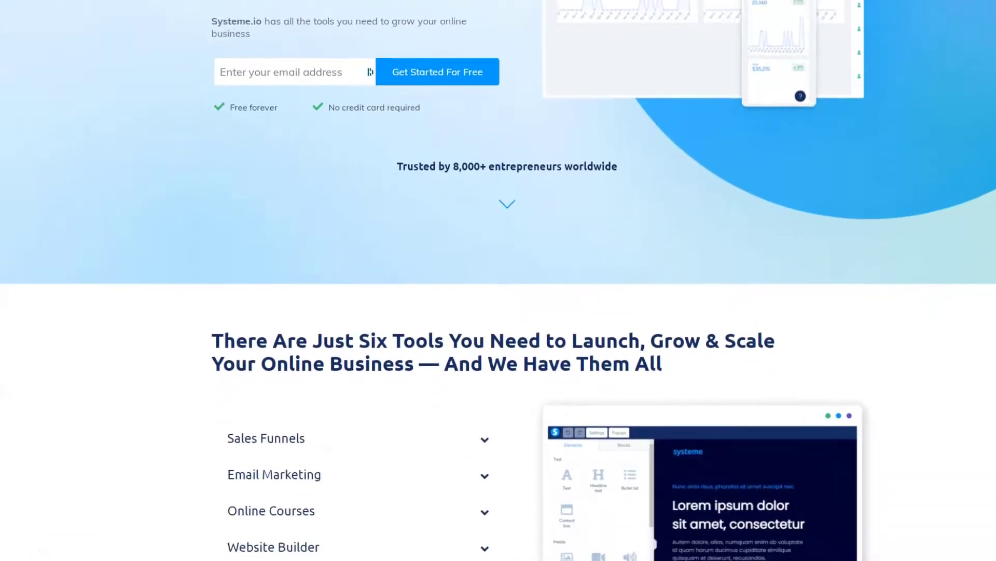
pyautogui.scroll(-3, 498, 280)
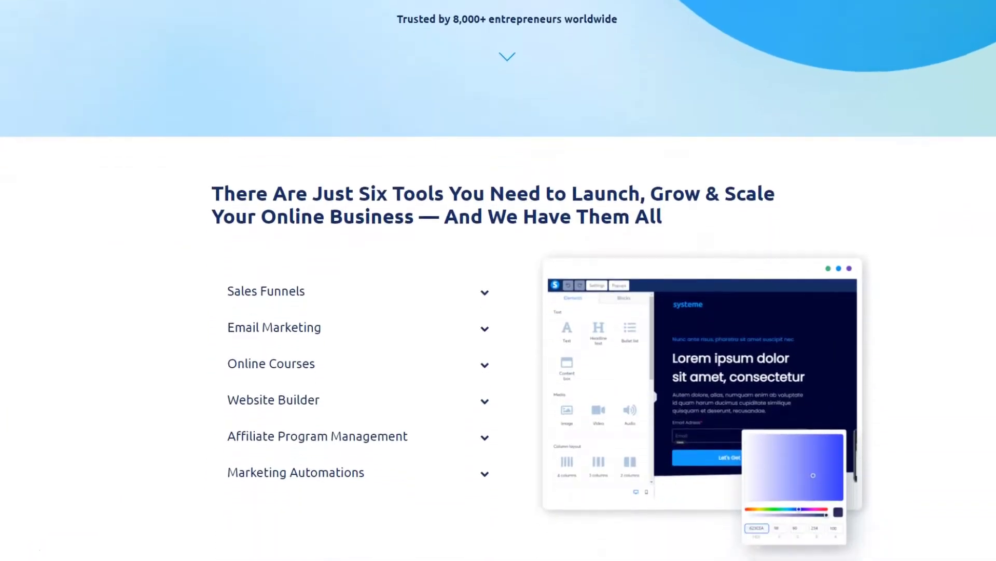
pyautogui.scroll(-3, 498, 280)
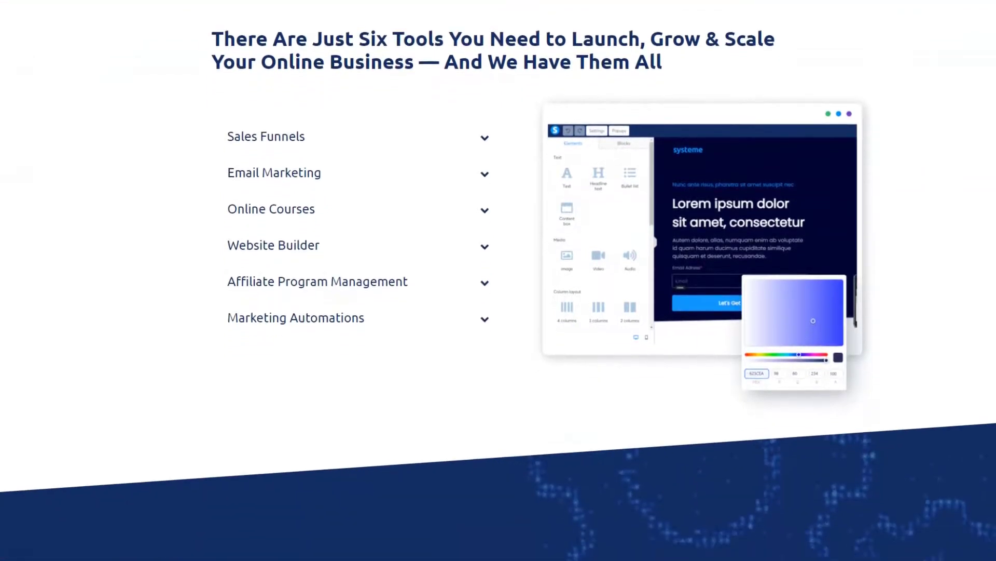
pyautogui.scroll(-3, 498, 281)
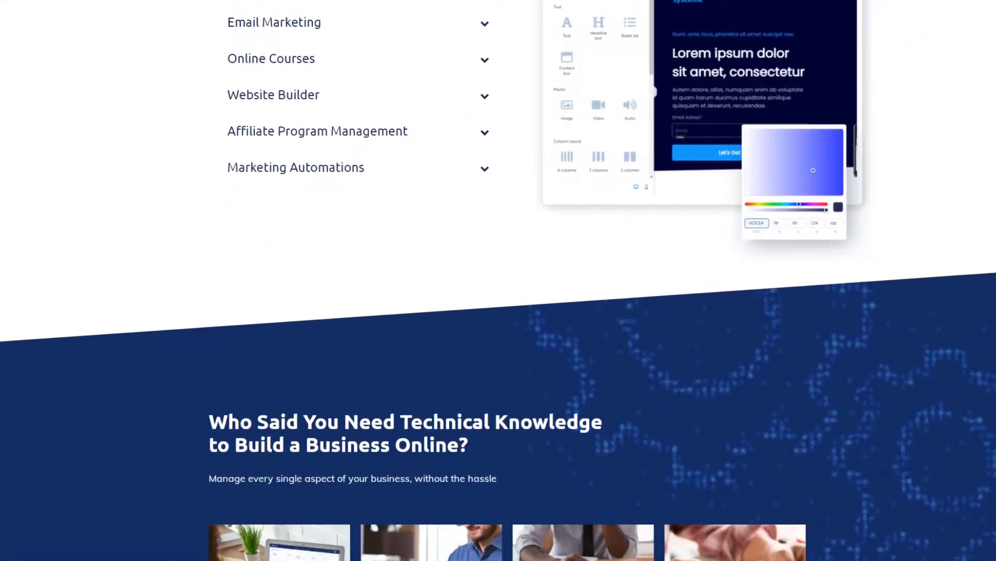
pyautogui.scroll(-3, 499, 281)
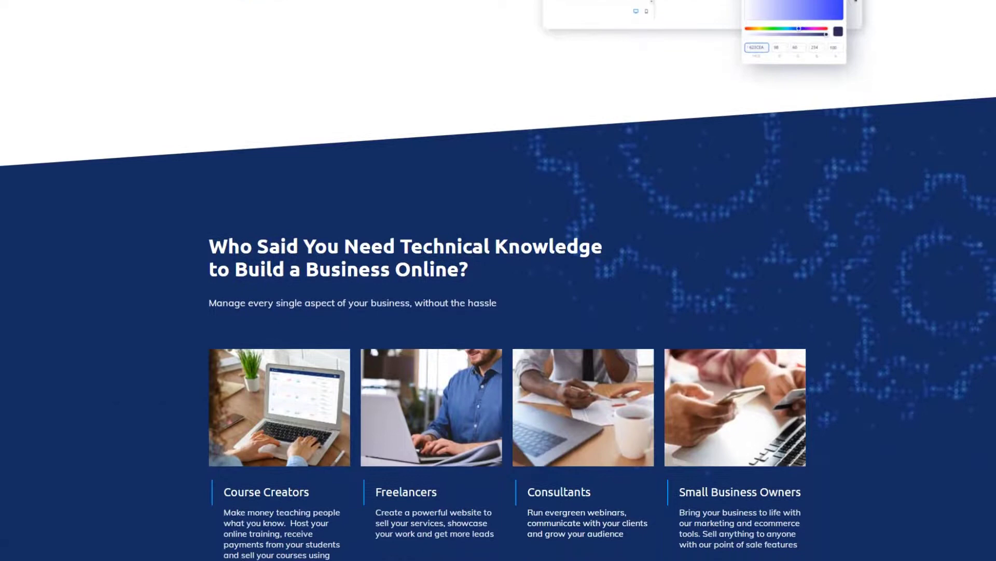
pyautogui.scroll(-5, 498, 280)
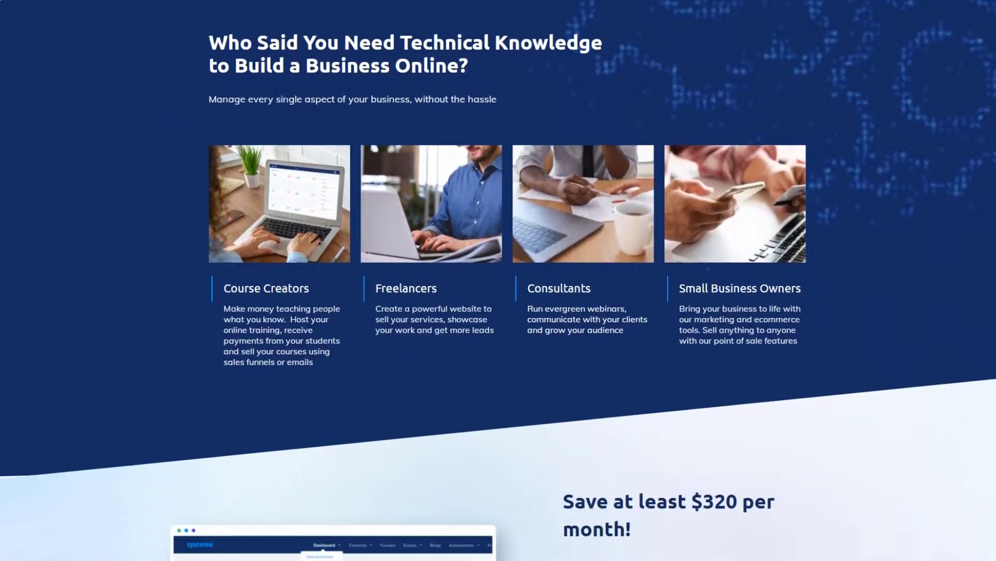
pyautogui.scroll(-3, 498, 281)
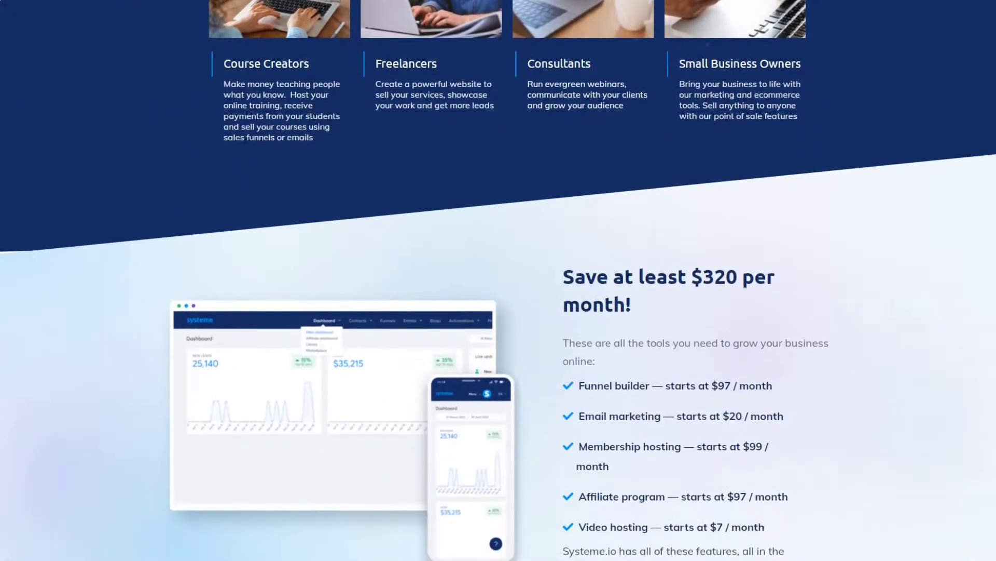
pyautogui.scroll(-4, 499, 280)
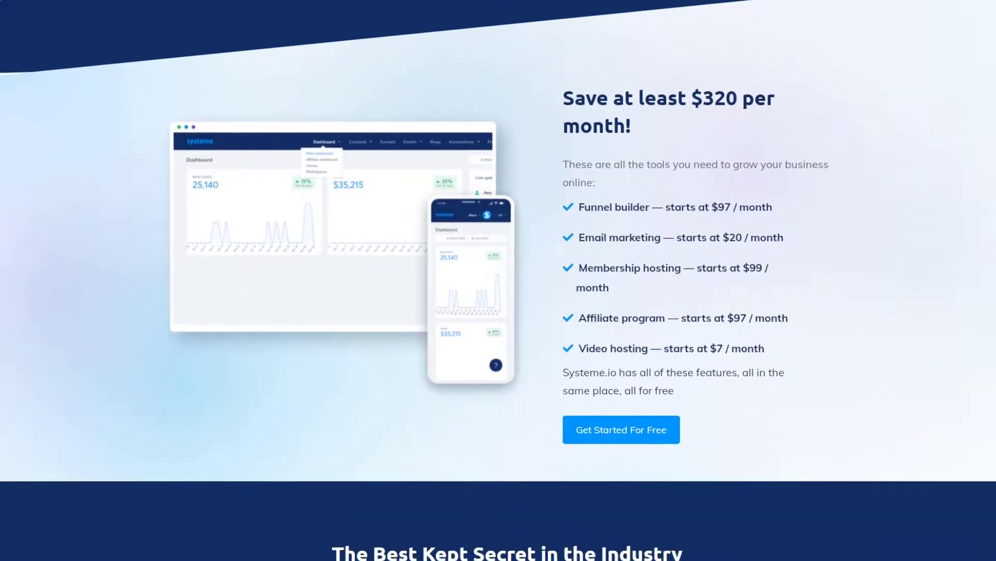
pyautogui.scroll(-4, 499, 280)
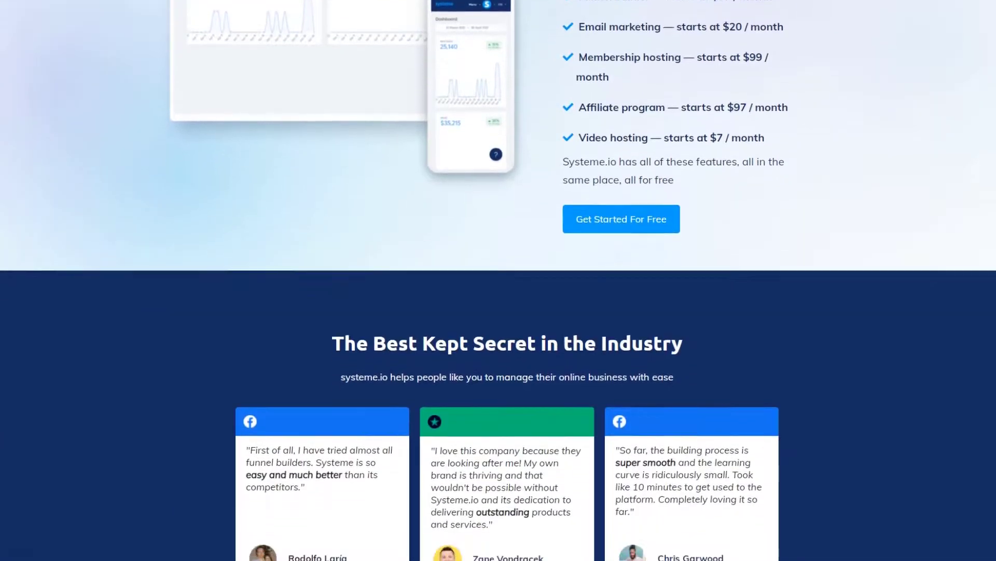
pyautogui.scroll(-3, 498, 281)
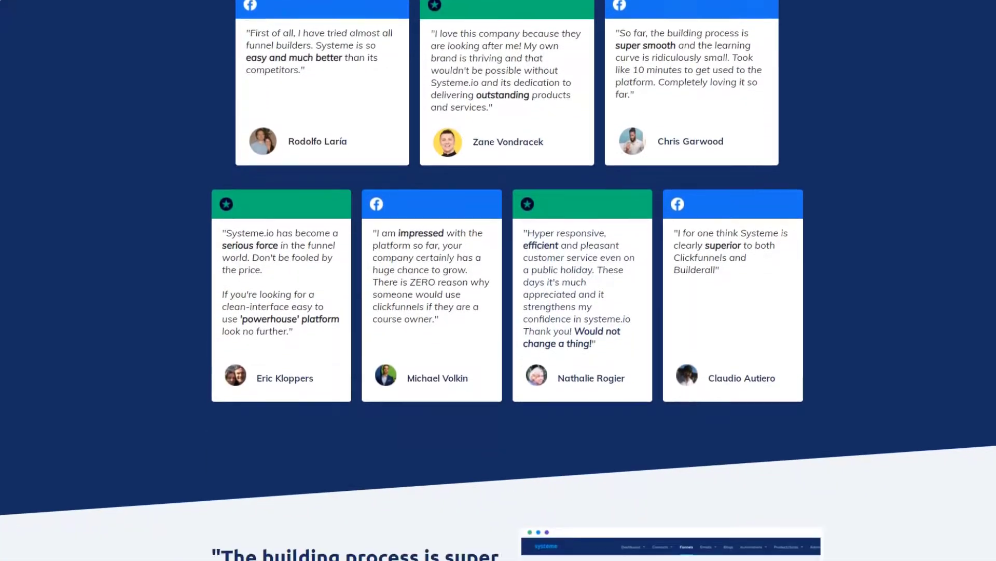
pyautogui.scroll(-4, 499, 280)
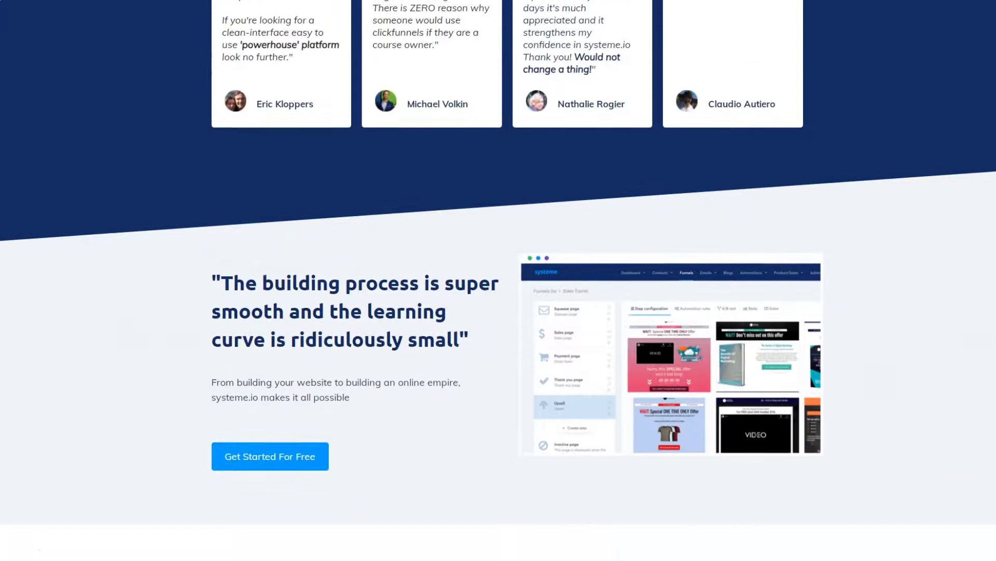
pyautogui.scroll(-1, 498, 281)
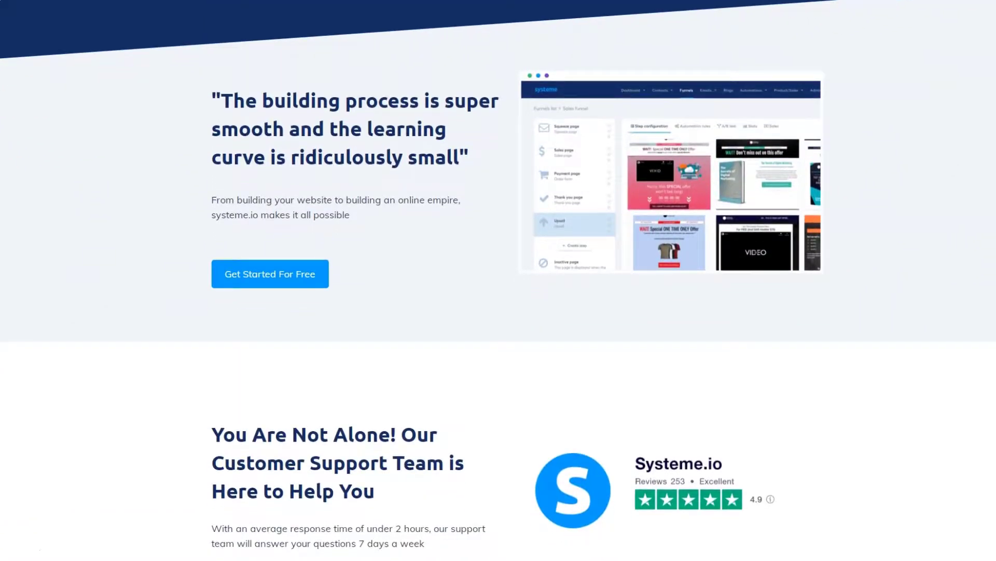
pyautogui.scroll(-4, 498, 280)
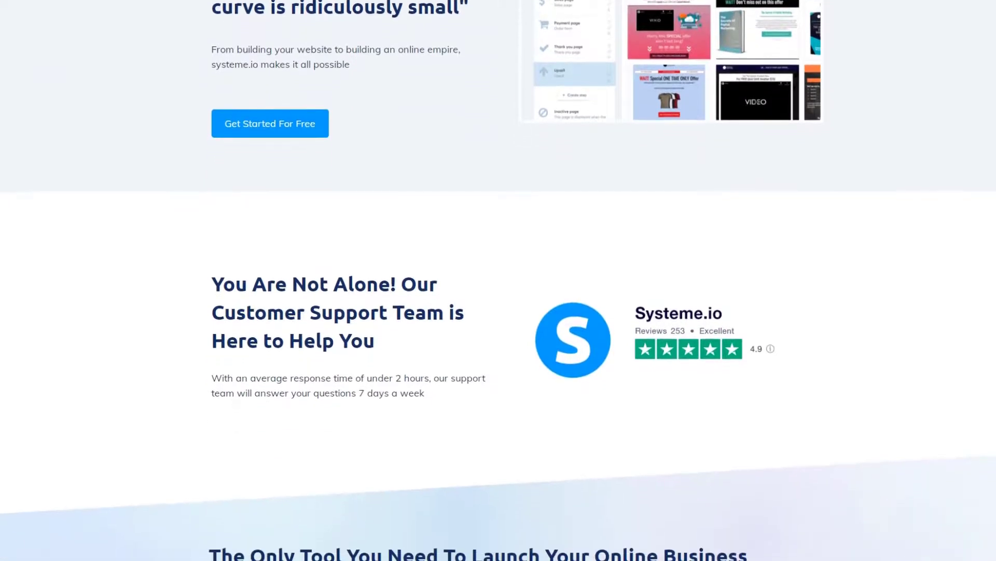
pyautogui.scroll(-5, 650, 382)
pyautogui.scroll(-1, 650, 382)
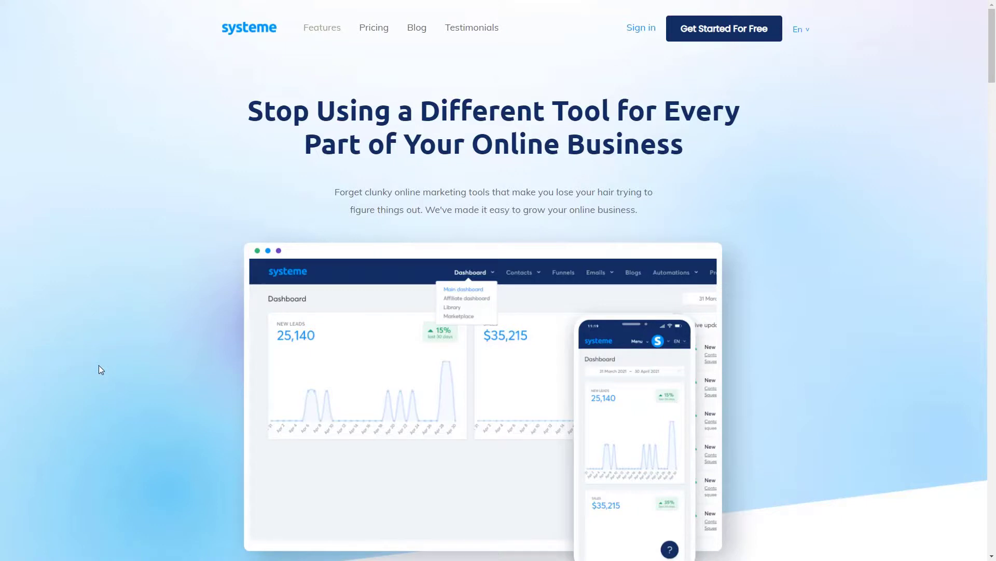
pyautogui.click(99, 367)
pyautogui.scroll(-6, 99, 273)
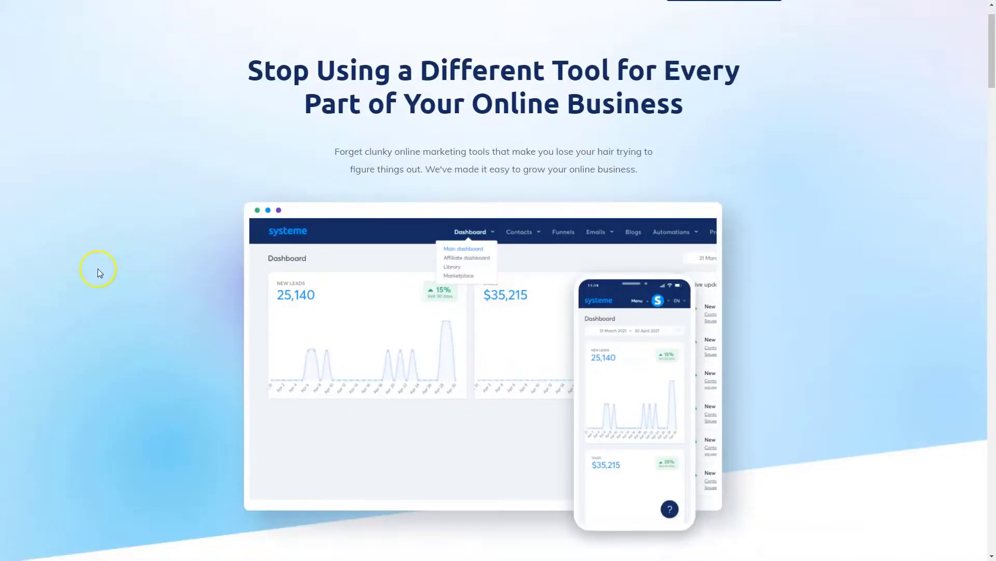
pyautogui.scroll(-2, 95, 275)
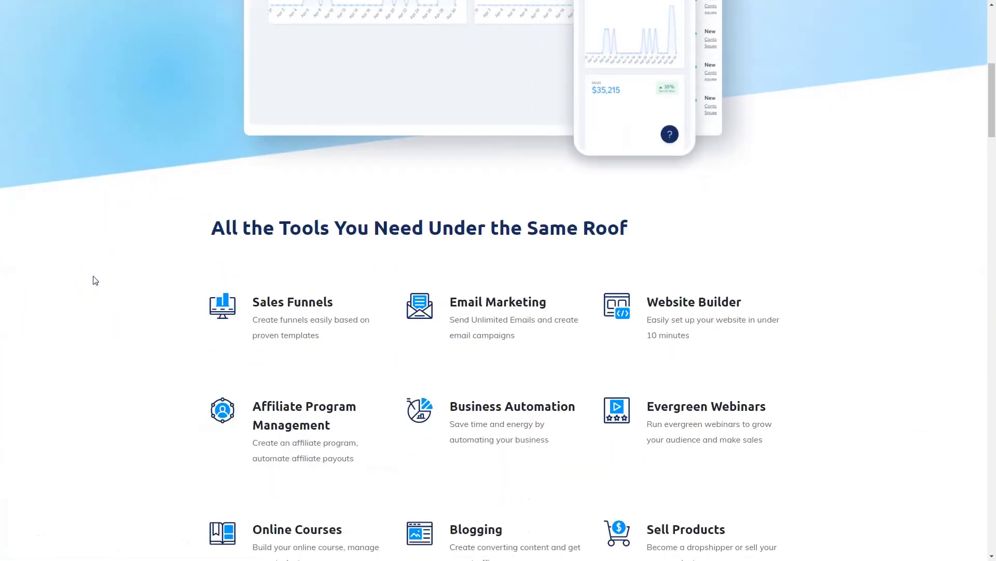
pyautogui.scroll(-1, 98, 278)
pyautogui.scroll(-2, 100, 279)
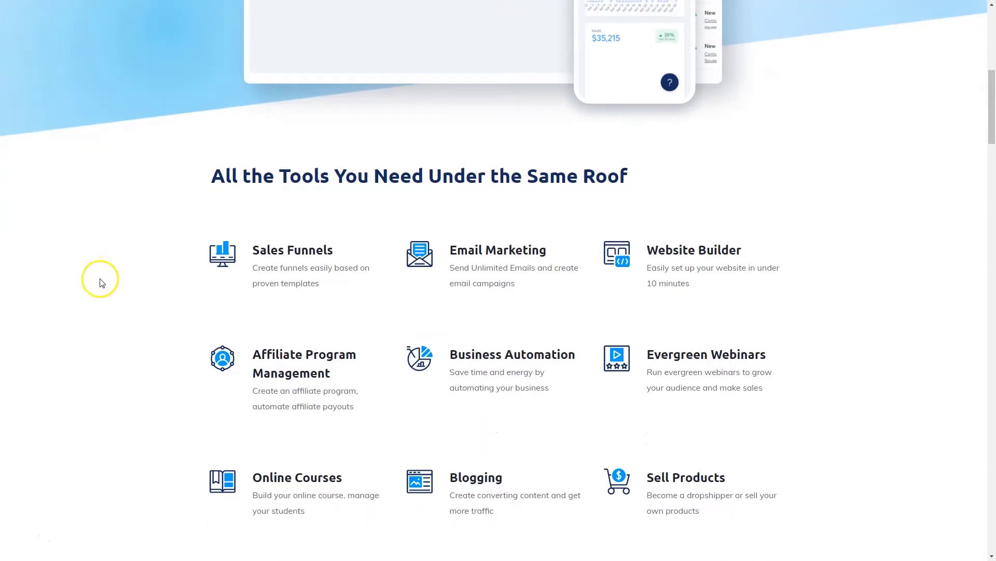